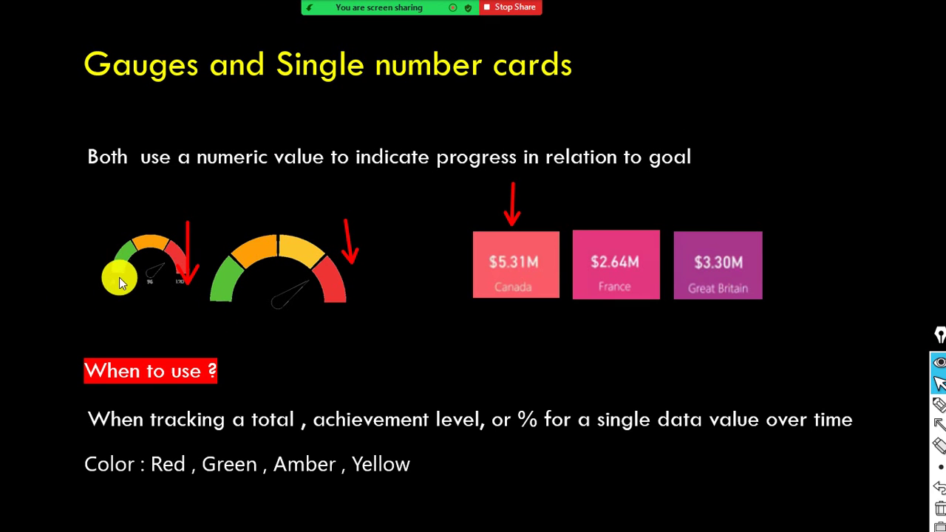
Draw a red Epic Pen arrow pointing at the small gauge's green end on the gauges slide.
{"action": "left_click_drag", "start_coordinate": [113, 317], "coordinate": [117, 278]}
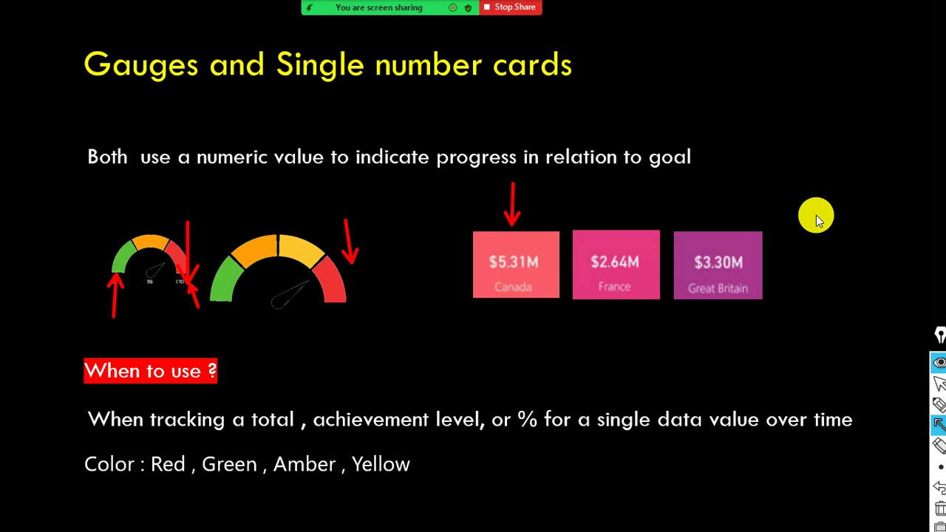
{"action": "key", "text": "alt+Tab"}
Switch to Power BI Desktop and clear the drawn arrows from the screen.
{"action": "key", "text": "alt+Tab"}
{"action": "key", "text": "alt+Tab"}
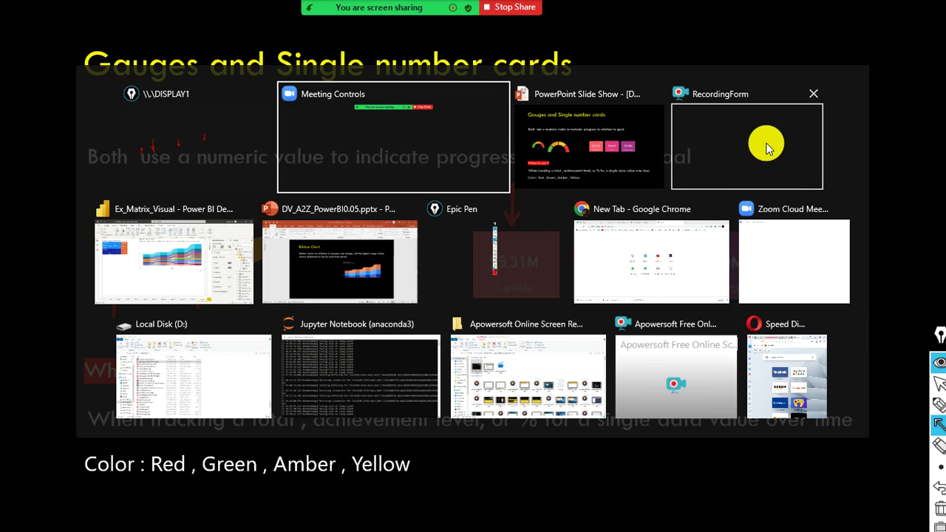
{"action": "key", "text": "alt+Tab"}
{"action": "key", "text": "alt+Tab"}
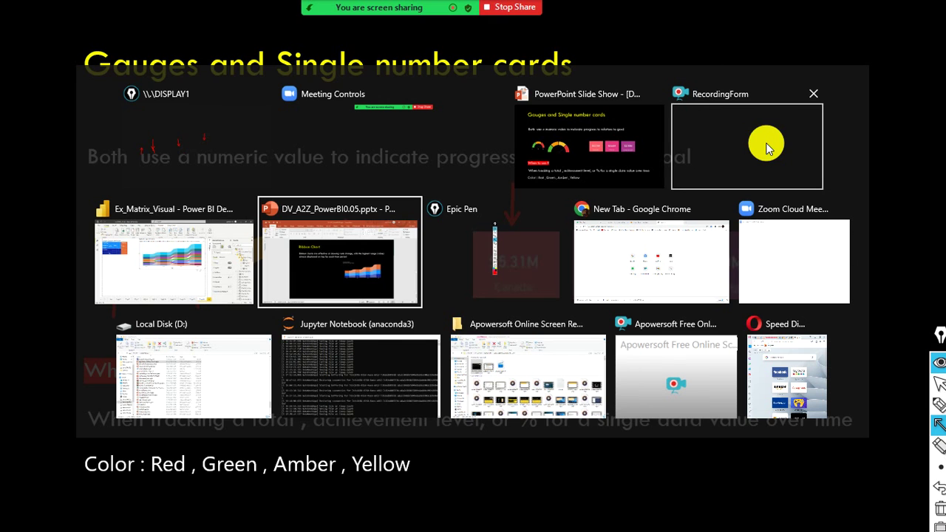
{"action": "key", "text": "alt+shift+Tab"}
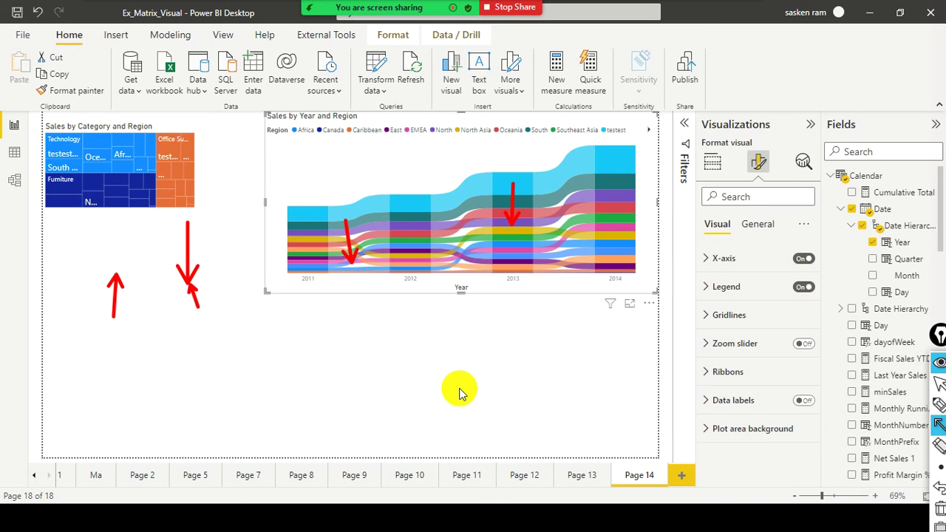
{"action": "key", "text": "ctrl+shift+c"}
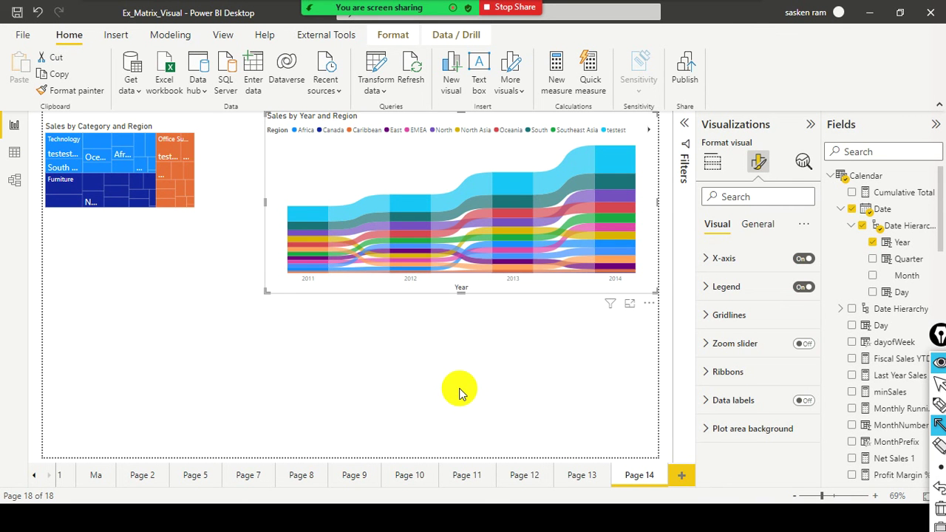
{"action": "key", "text": "Escape"}
Shrink the Sales by Year and Region chart and move it left beside the treemap.
{"action": "left_click", "coordinate": [641, 278]}
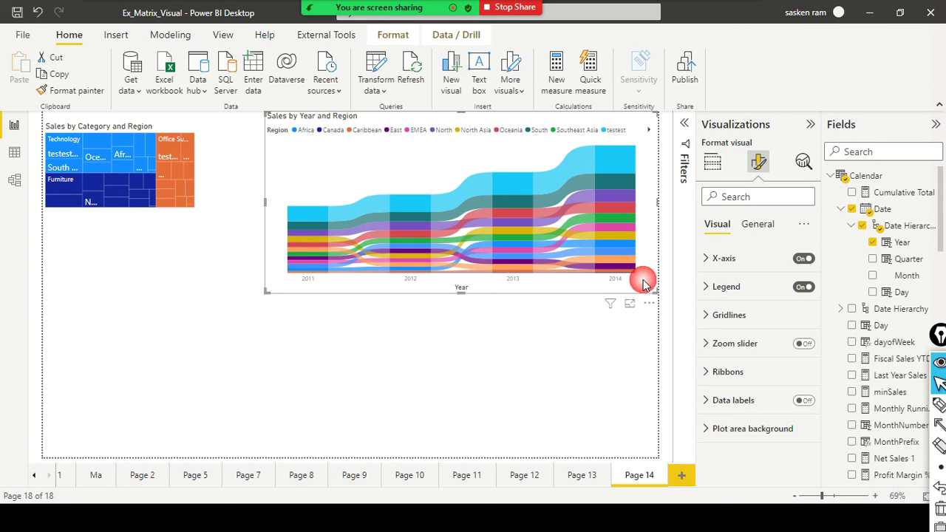
{"action": "left_click", "coordinate": [268, 293]}
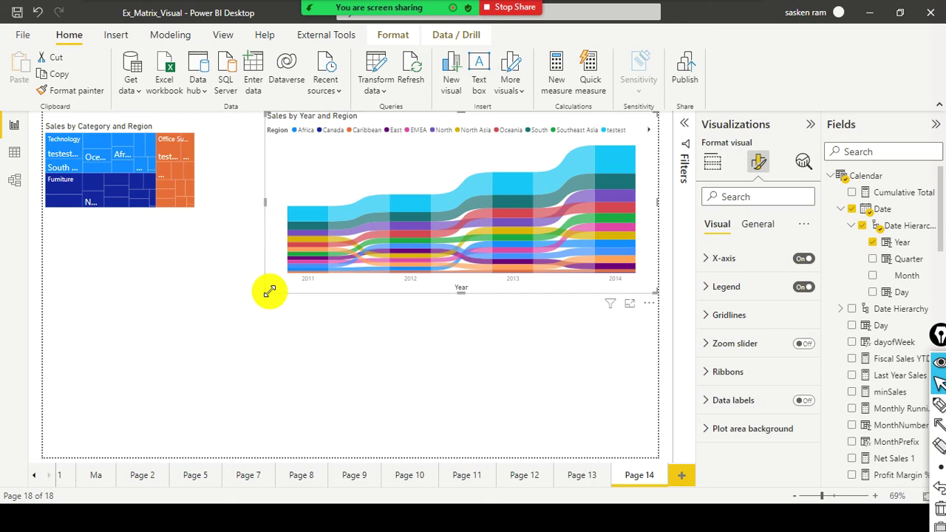
{"action": "left_click_drag", "start_coordinate": [269, 291], "coordinate": [347, 209]}
{"action": "left_click_drag", "start_coordinate": [347, 169], "coordinate": [222, 180]}
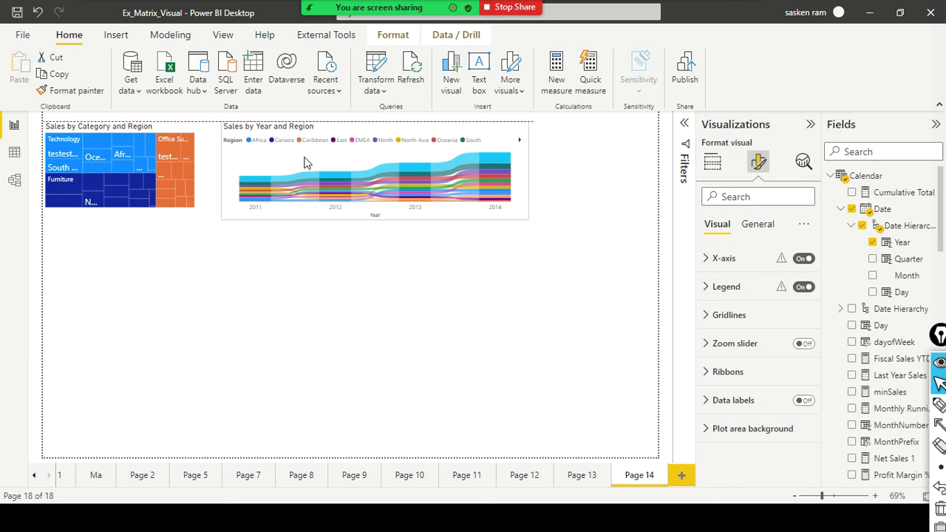
{"action": "left_click", "coordinate": [302, 154]}
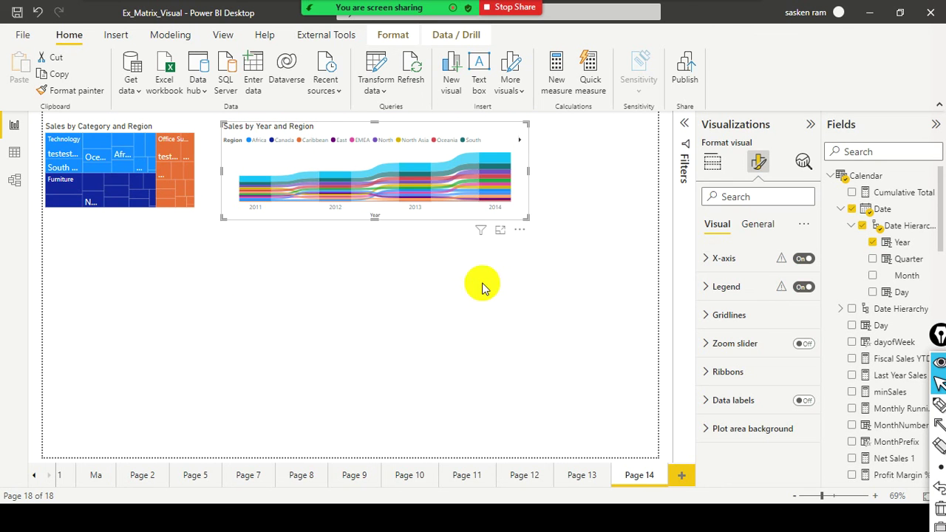
Clear the Sales by Category and Region treemap's cross-highlight and size it to match the ribbon chart.
{"action": "left_click", "coordinate": [613, 237]}
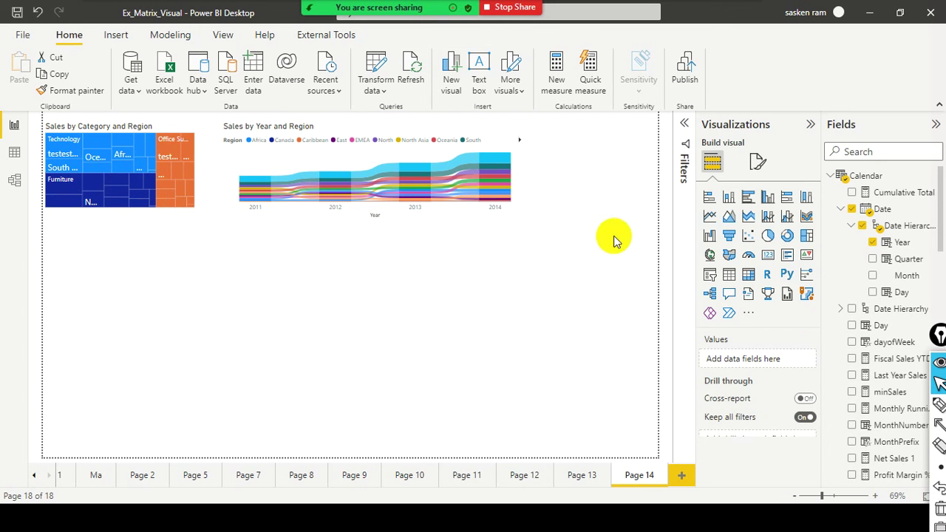
{"action": "left_click", "coordinate": [171, 202]}
{"action": "left_click", "coordinate": [194, 213]}
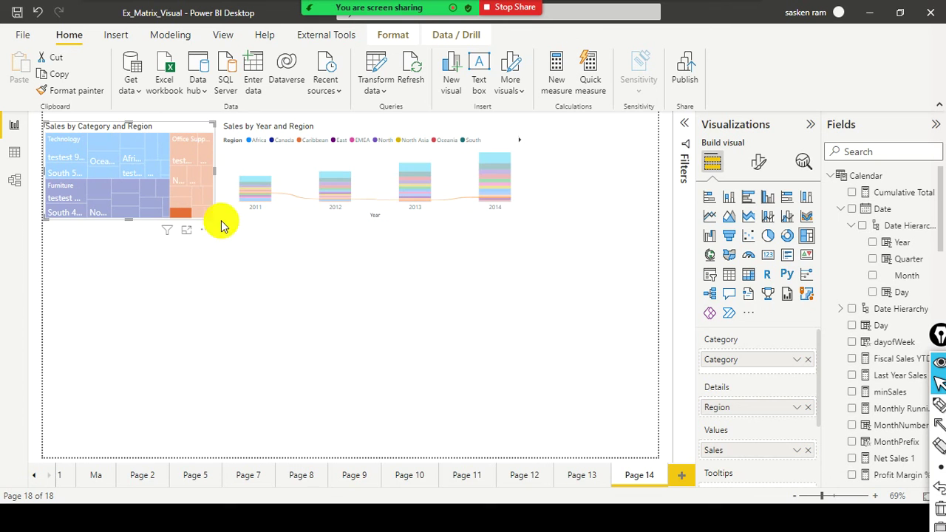
{"action": "left_click", "coordinate": [344, 220]}
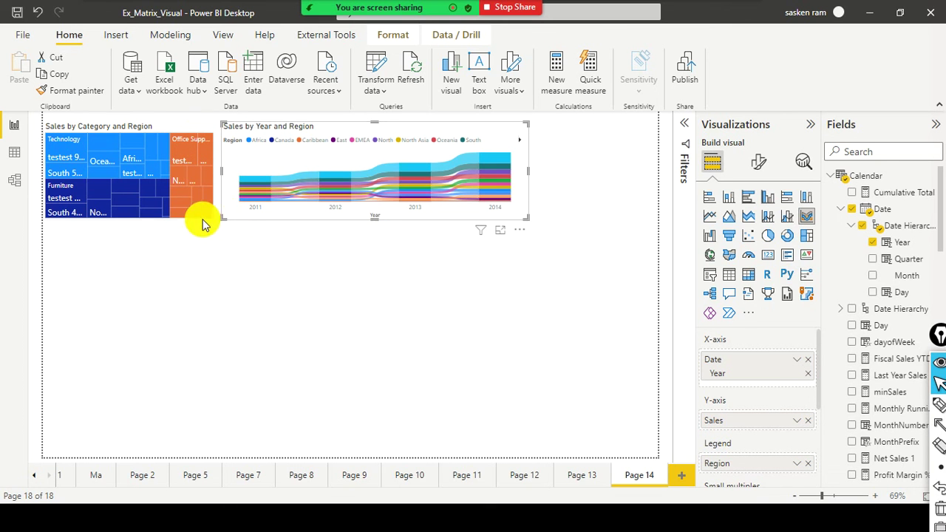
{"action": "left_click", "coordinate": [328, 342]}
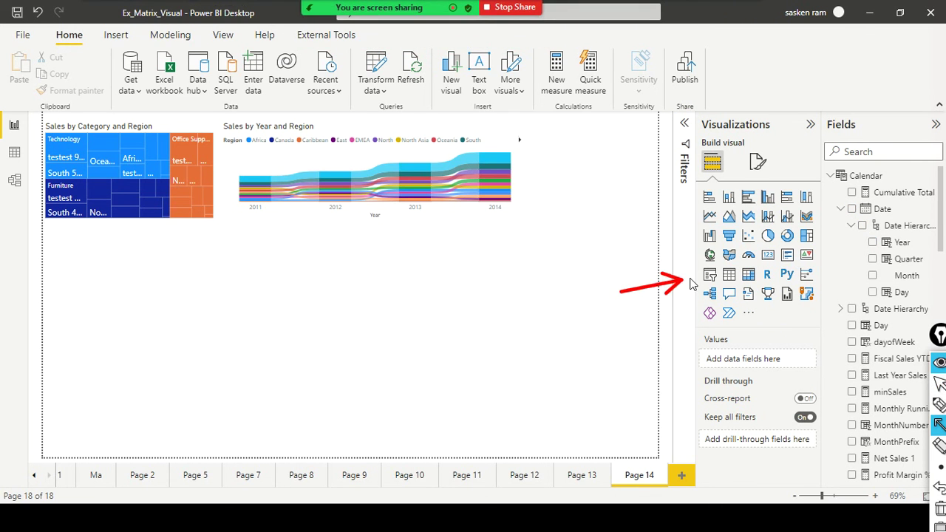
Add an empty gauge and place it under the Sales by Year and Region chart.
{"action": "left_click", "coordinate": [751, 259]}
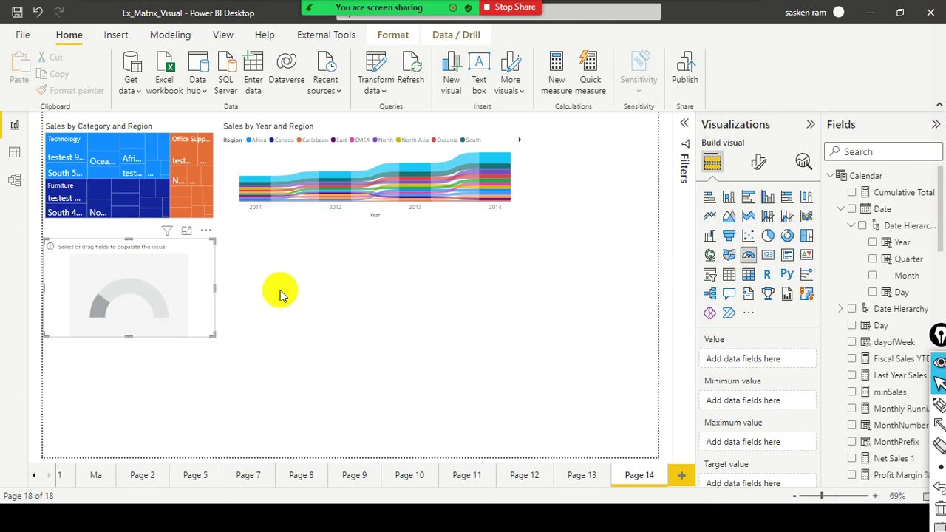
{"action": "left_click_drag", "start_coordinate": [215, 305], "coordinate": [393, 298]}
{"action": "left_click", "coordinate": [391, 292]}
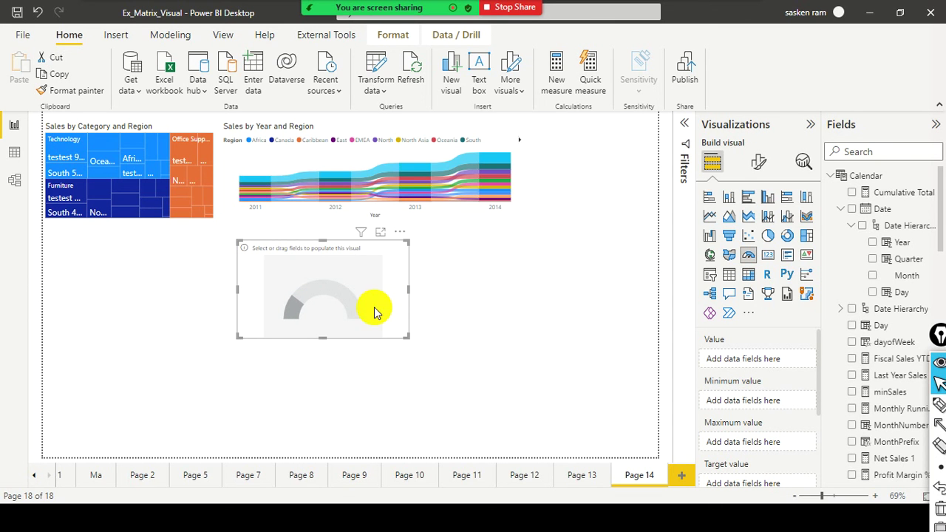
Put Sales into the gauge and mark its 0.00M minimum and 22.61M maximum with arrows.
{"action": "scroll", "coordinate": [872, 311], "scroll_direction": "down", "scroll_amount": 5}
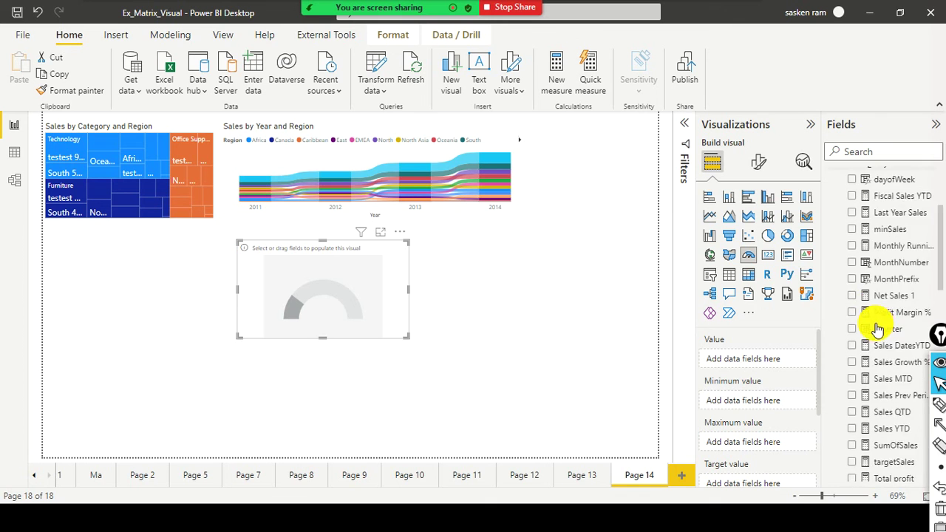
{"action": "scroll", "coordinate": [876, 347], "scroll_direction": "down", "scroll_amount": 10}
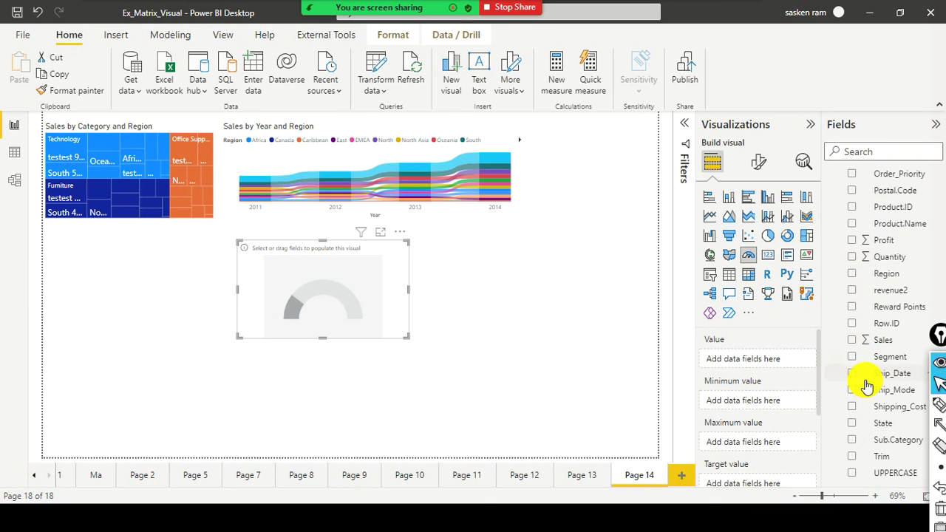
{"action": "left_click_drag", "start_coordinate": [875, 339], "coordinate": [363, 311]}
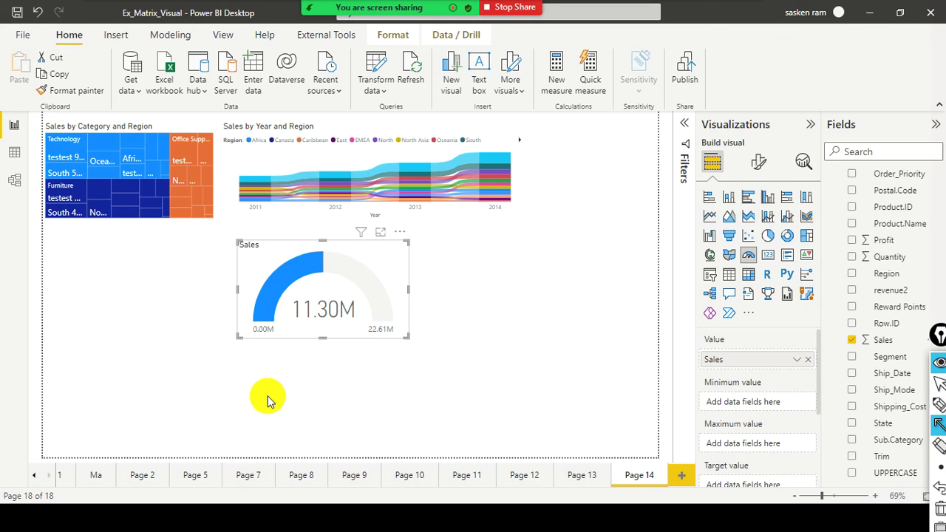
{"action": "left_click_drag", "start_coordinate": [268, 398], "coordinate": [258, 347]}
{"action": "left_click_drag", "start_coordinate": [387, 384], "coordinate": [394, 342]}
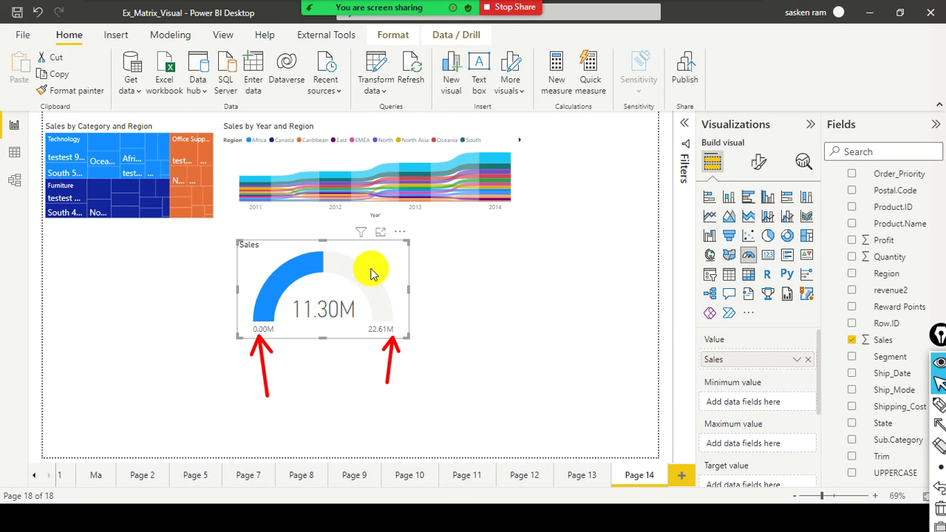
{"action": "mouse_move", "coordinate": [360, 281]}
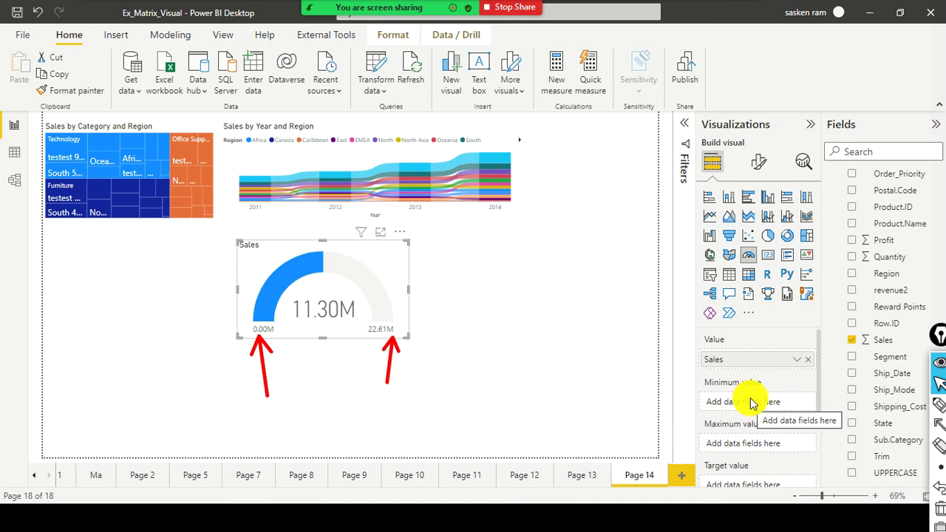
Browse the gauge's format settings to locate the Gauge axis Min, Max and Target options.
{"action": "left_click", "coordinate": [759, 161]}
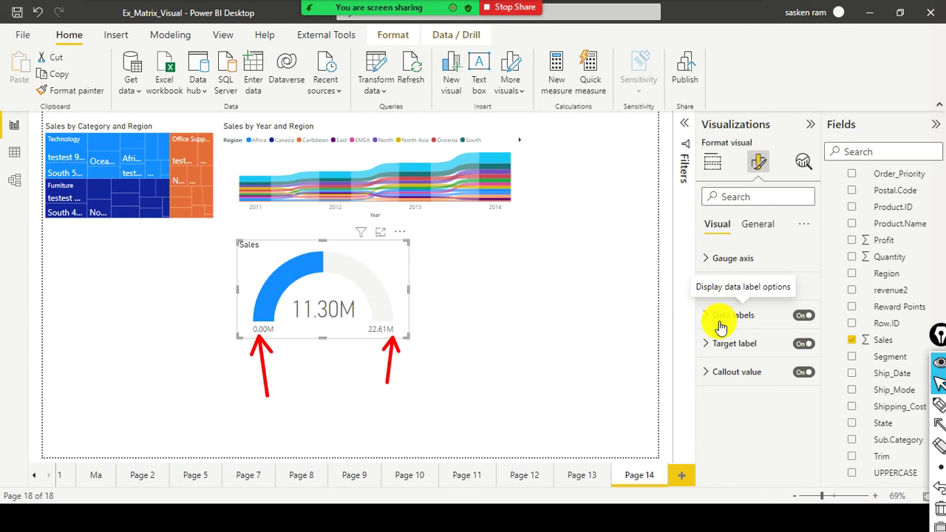
{"action": "left_click", "coordinate": [748, 225]}
{"action": "left_click", "coordinate": [710, 260]}
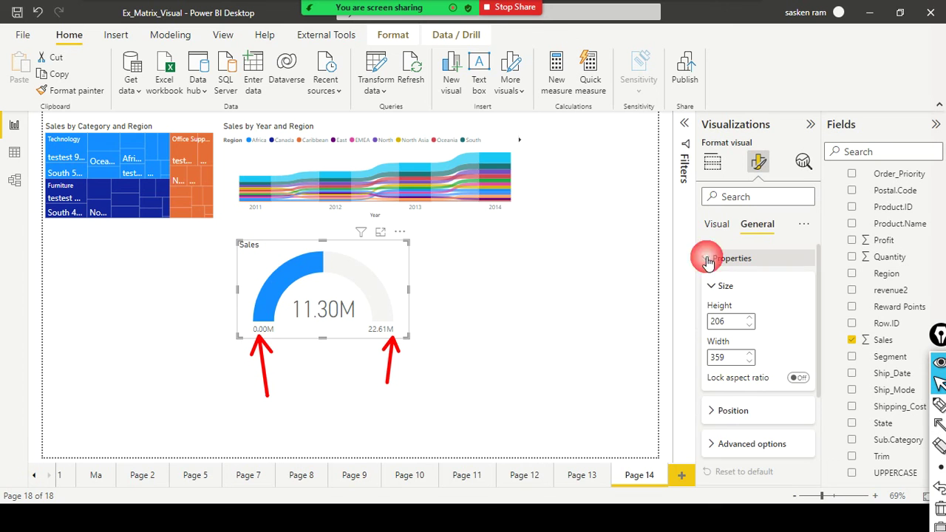
{"action": "left_click", "coordinate": [727, 235]}
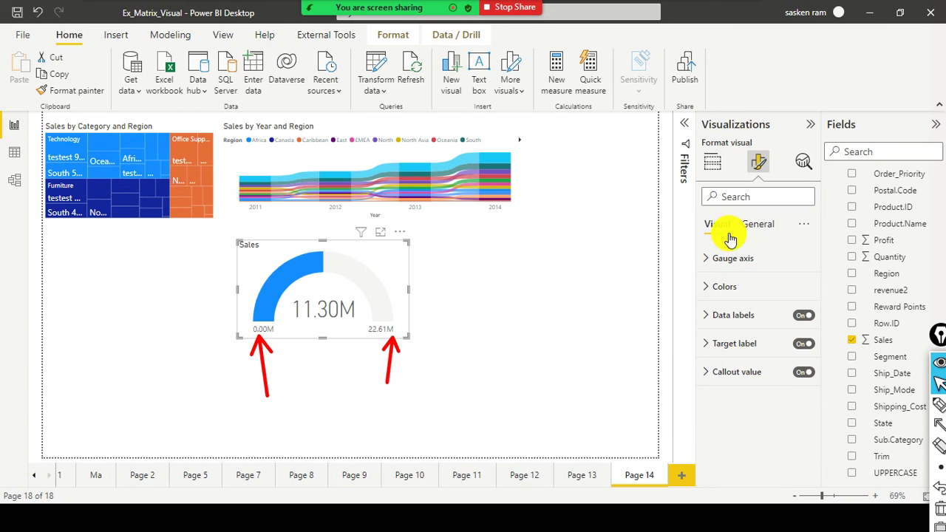
{"action": "left_click", "coordinate": [707, 259]}
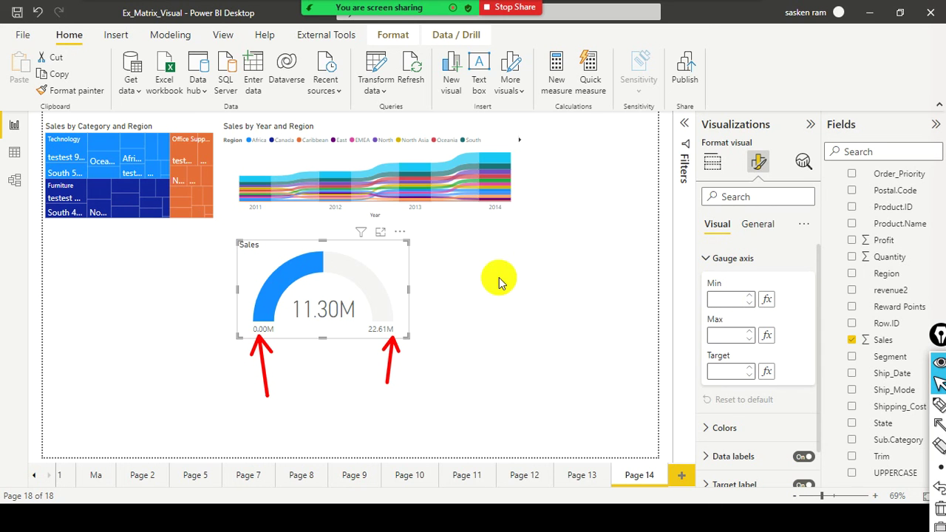
{"action": "left_click", "coordinate": [712, 163]}
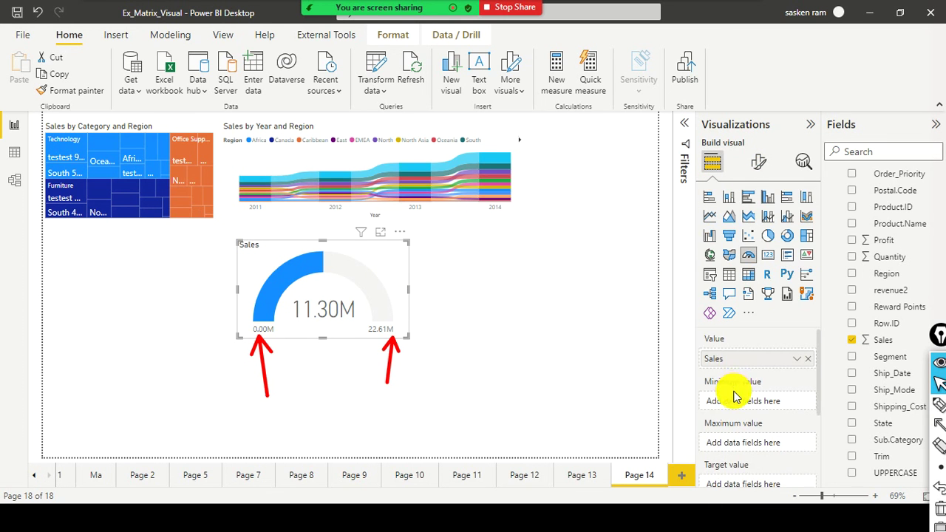
{"action": "scroll", "coordinate": [728, 382], "scroll_direction": "down", "scroll_amount": 1}
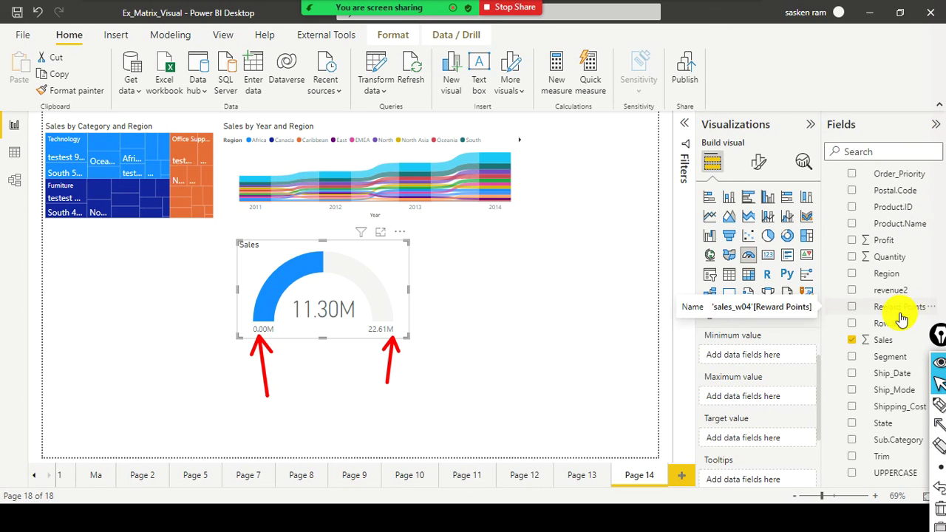
{"action": "scroll", "coordinate": [752, 458], "scroll_direction": "up", "scroll_amount": 2}
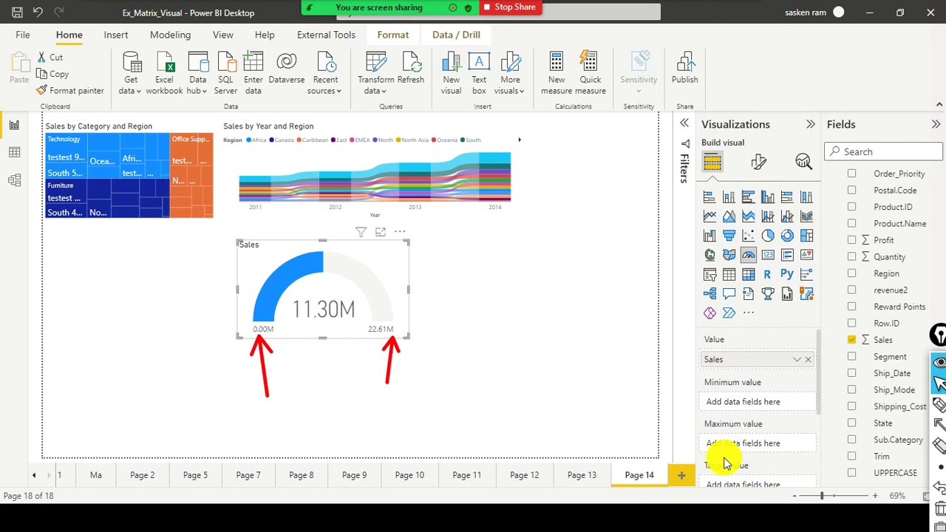
Set the gauge axis to Min 5000000, Max 20000000 and Target 10000000.
{"action": "left_click", "coordinate": [757, 170]}
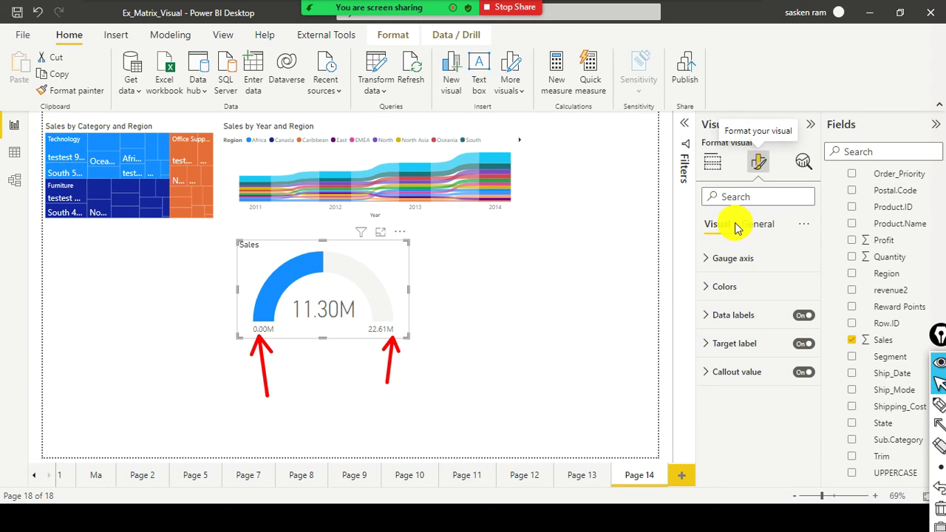
{"action": "left_click", "coordinate": [707, 262]}
{"action": "left_click", "coordinate": [729, 297]}
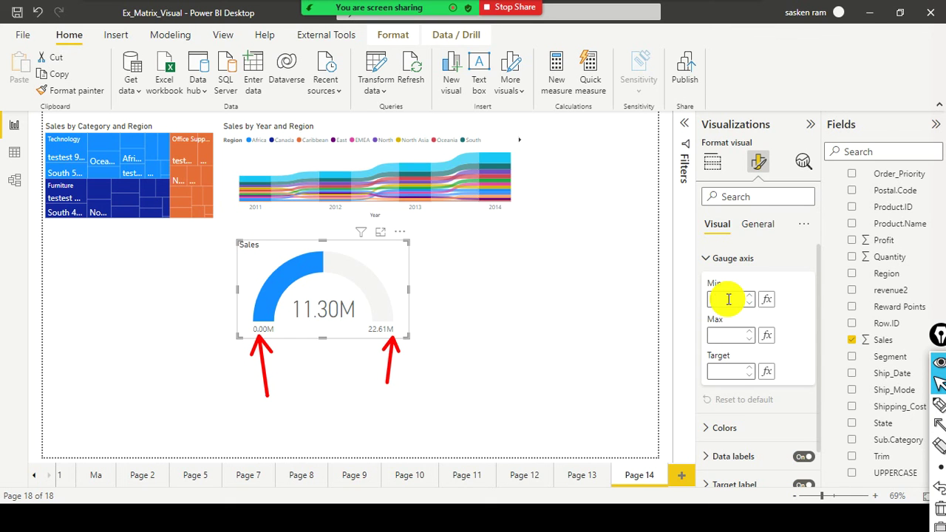
{"action": "type", "text": "500000"}
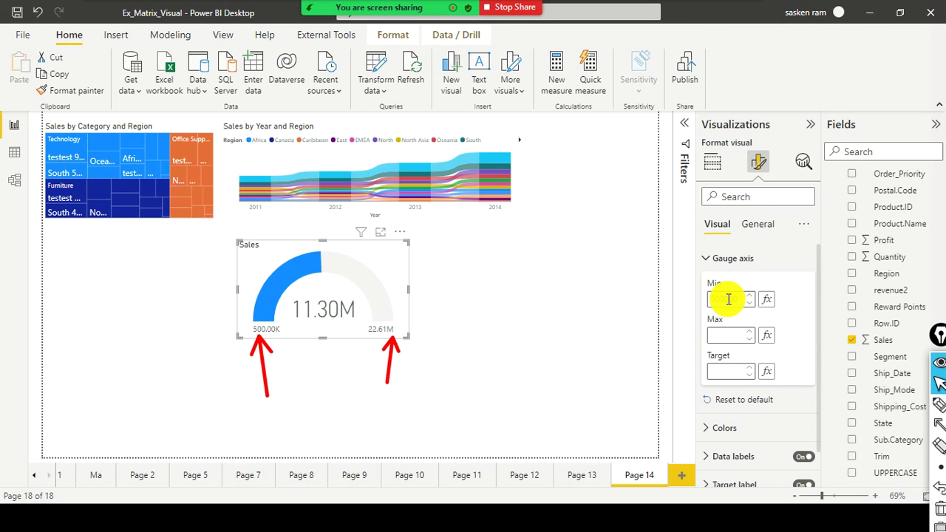
{"action": "type", "text": "0"}
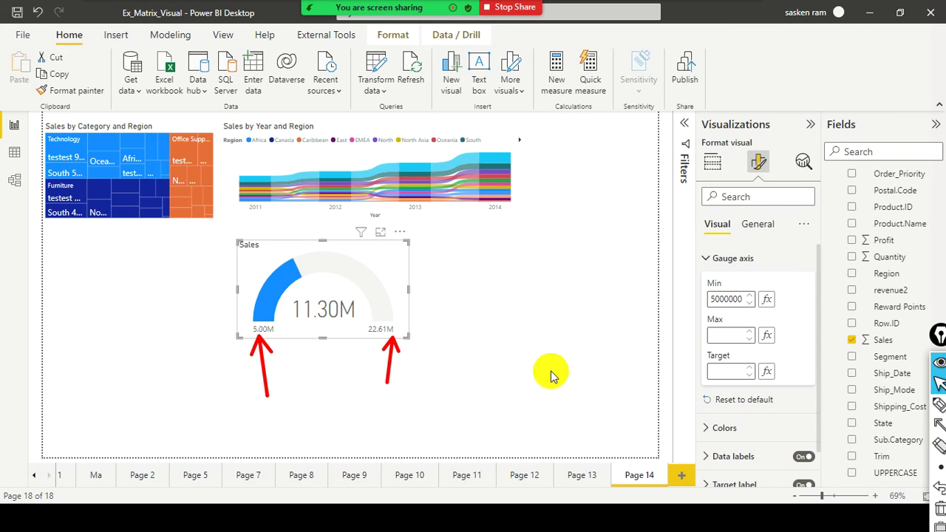
{"action": "left_click", "coordinate": [732, 335]}
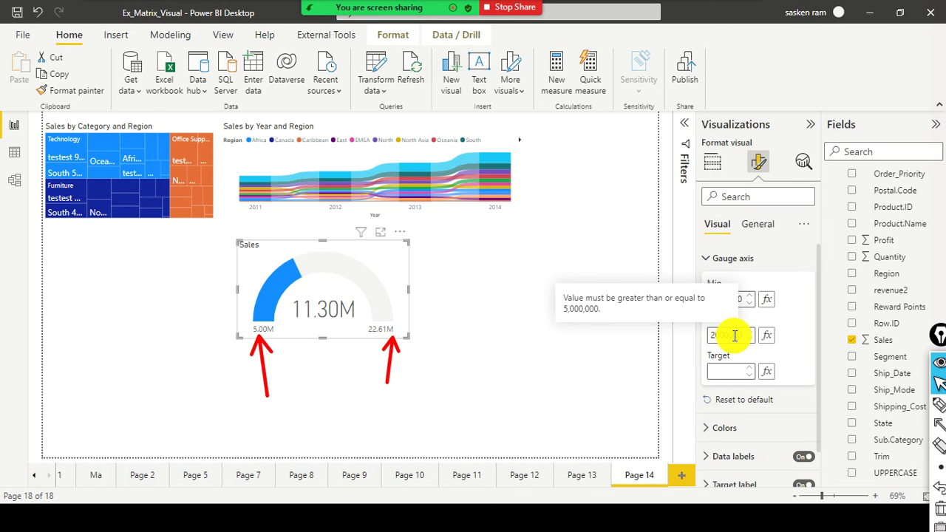
{"action": "left_click", "coordinate": [718, 374]}
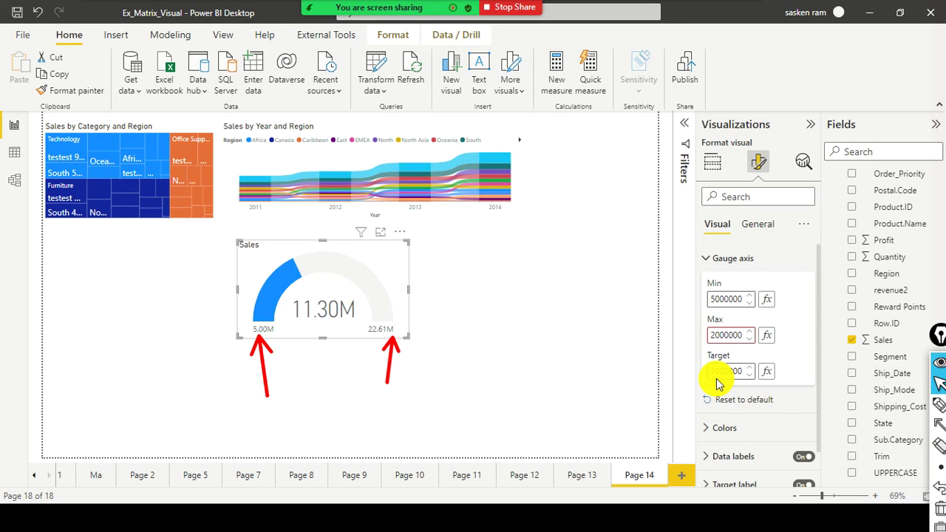
{"action": "key", "text": "Return"}
{"action": "left_click", "coordinate": [704, 335]}
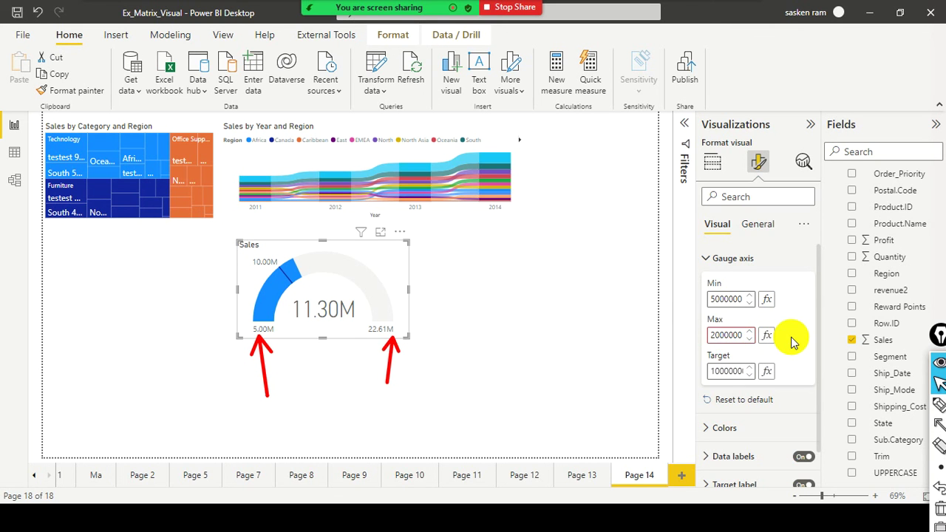
{"action": "type", "text": "0"}
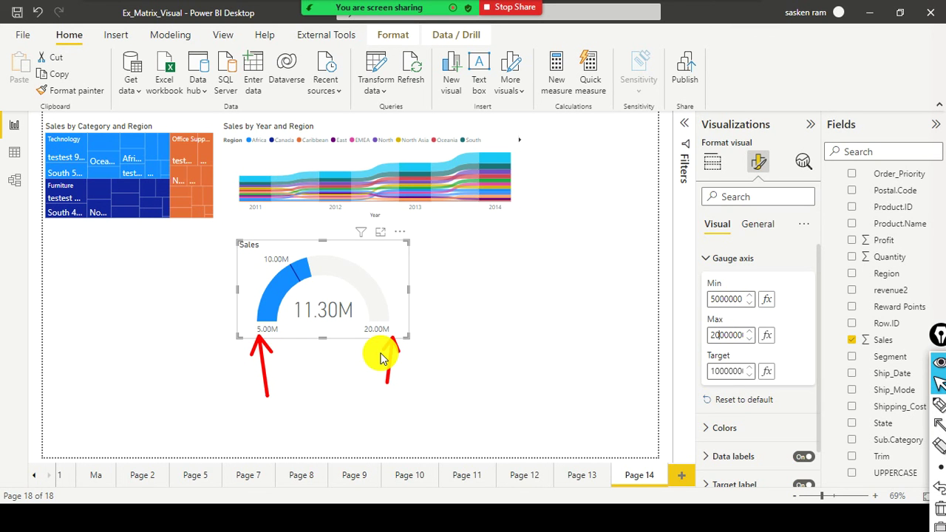
{"action": "left_click", "coordinate": [632, 392]}
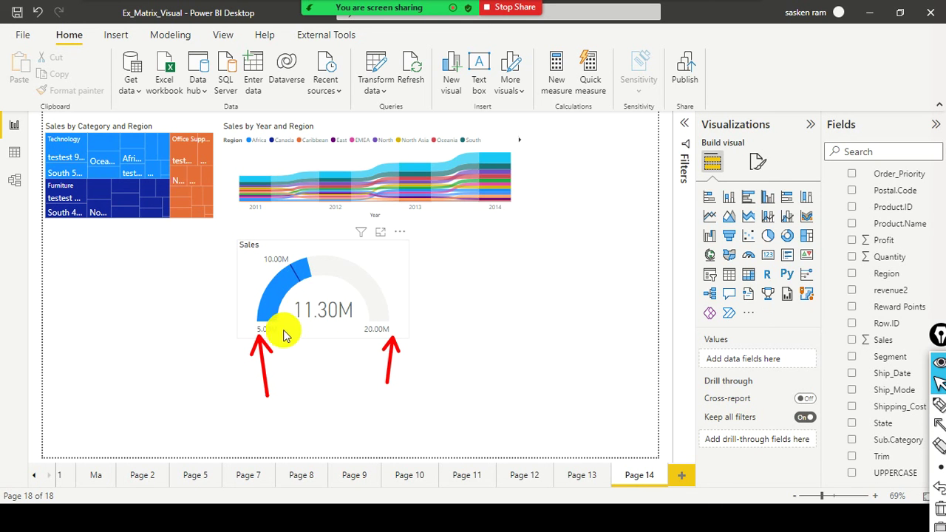
{"action": "mouse_move", "coordinate": [361, 232]}
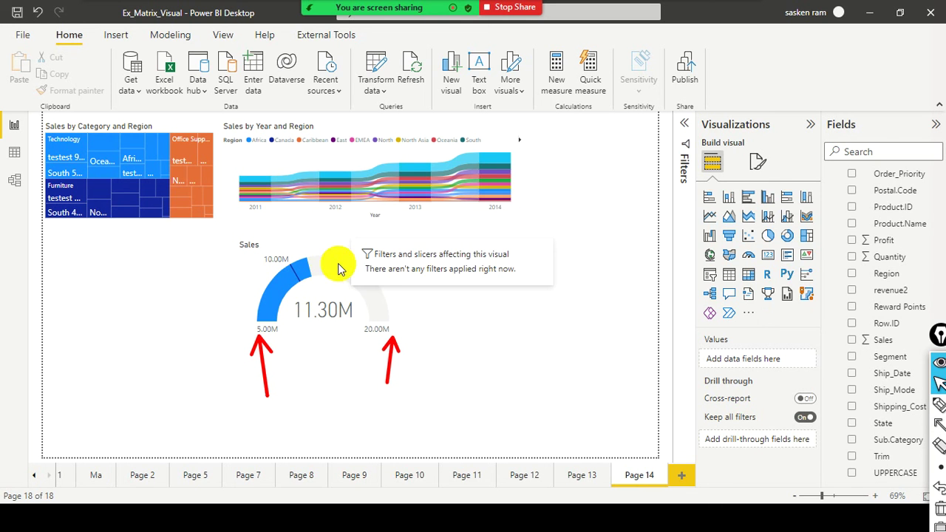
{"action": "mouse_move", "coordinate": [330, 260]}
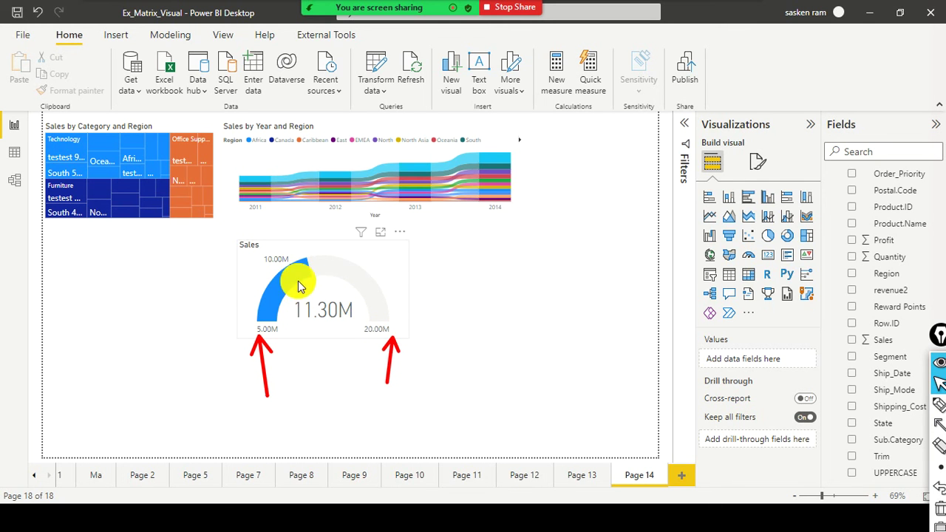
{"action": "mouse_move", "coordinate": [299, 286]}
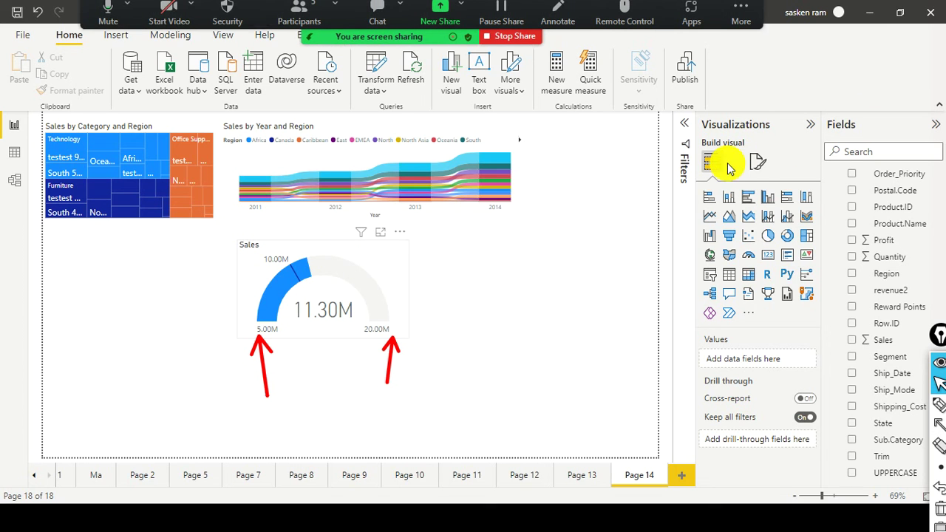
Colour the gauge's target line bright red #F00400, leaving the blue fill unchanged.
{"action": "left_click", "coordinate": [752, 170]}
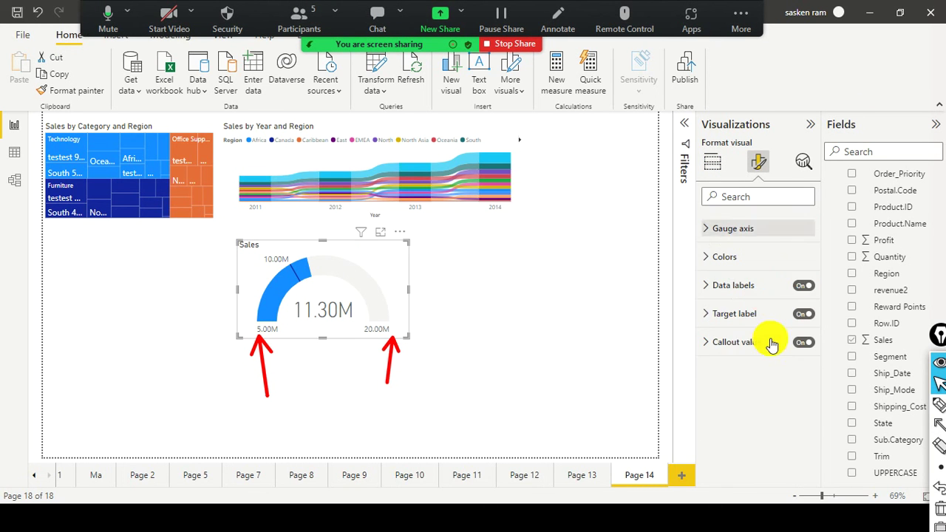
{"action": "left_click", "coordinate": [707, 286]}
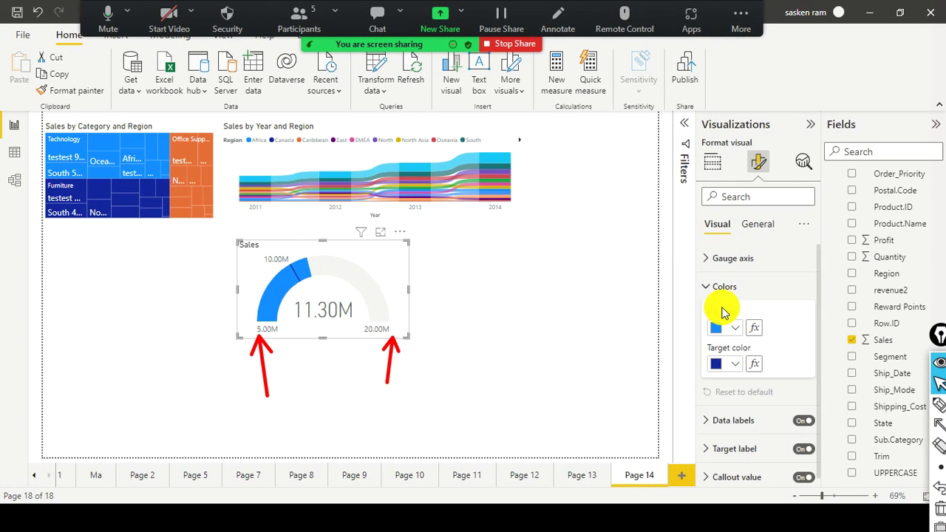
{"action": "left_click", "coordinate": [736, 364]}
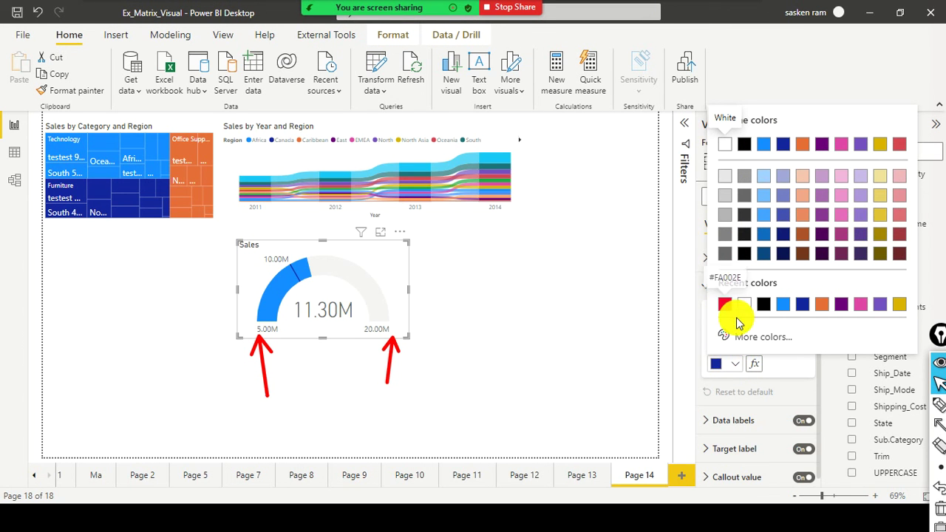
{"action": "left_click", "coordinate": [752, 340]}
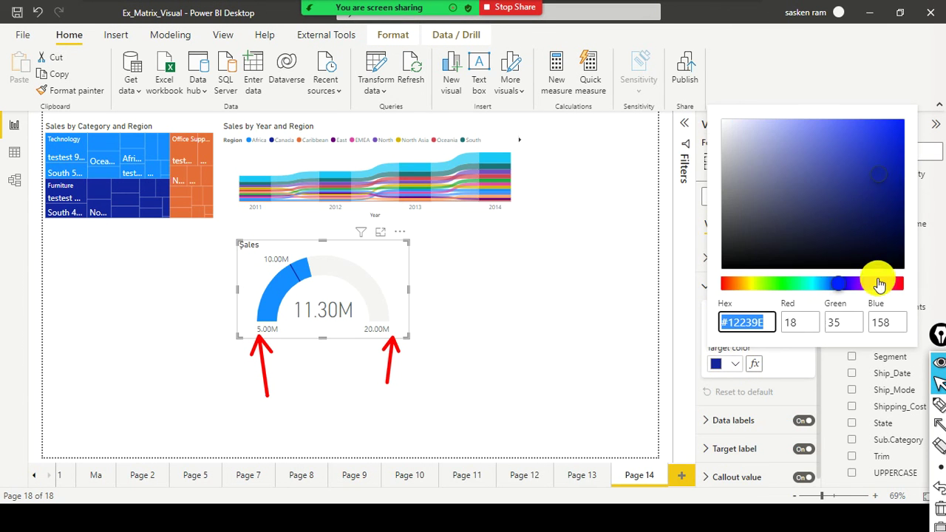
{"action": "left_click", "coordinate": [722, 283]}
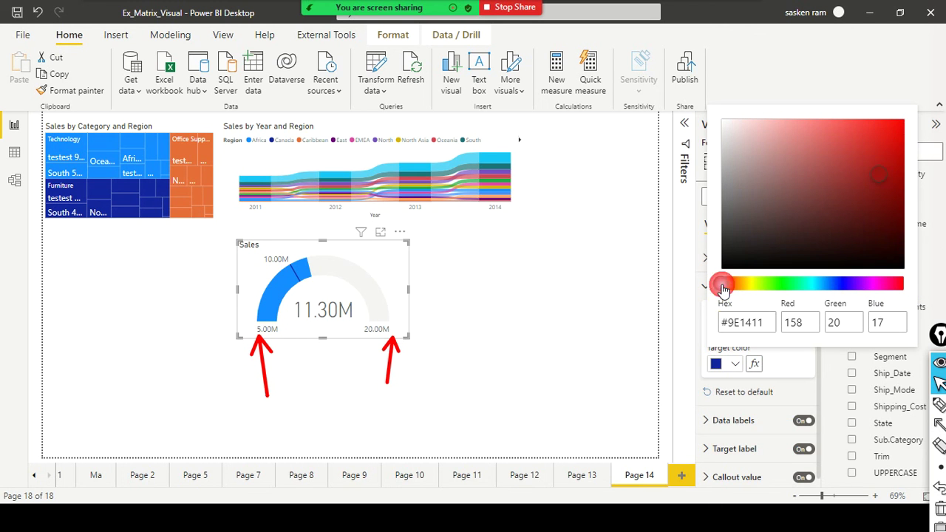
{"action": "left_click", "coordinate": [908, 133]}
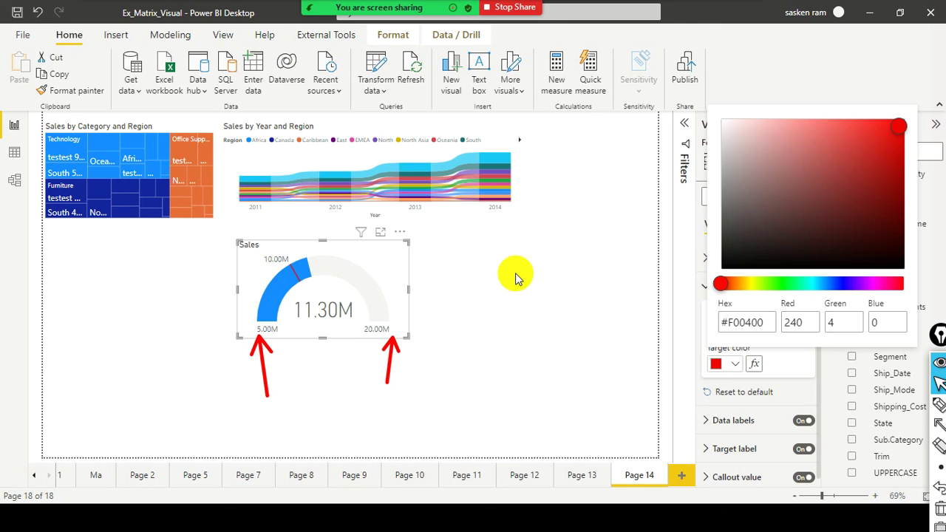
{"action": "left_click", "coordinate": [717, 365]}
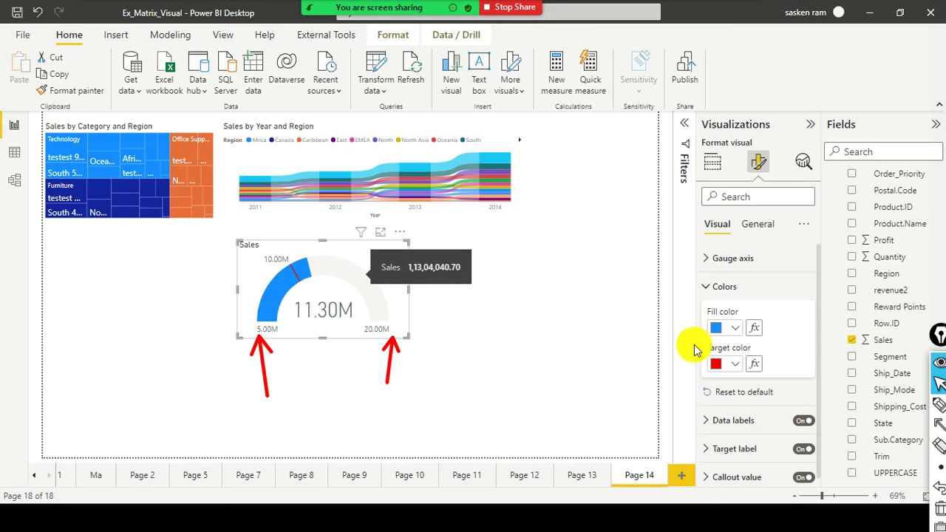
{"action": "left_click", "coordinate": [732, 331]}
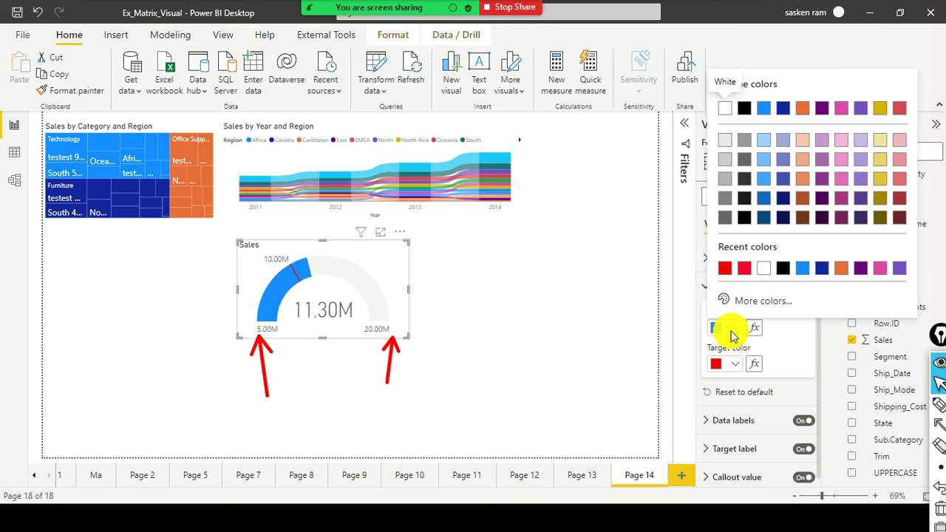
{"action": "left_click", "coordinate": [566, 320]}
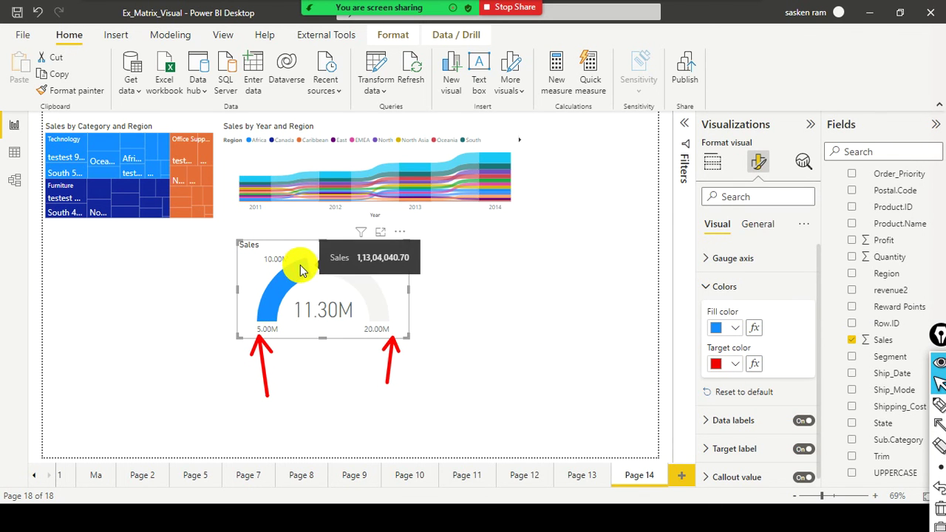
{"action": "left_click", "coordinate": [448, 311]}
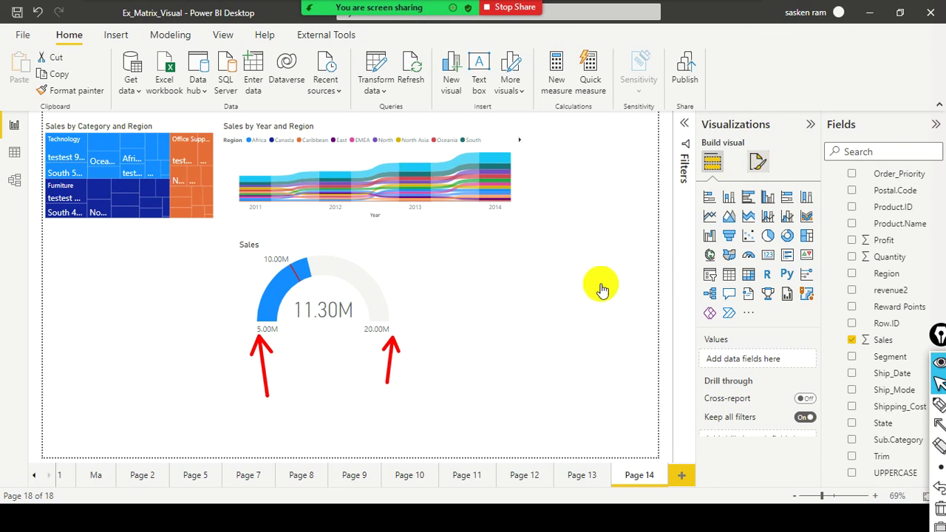
{"action": "left_click", "coordinate": [384, 280]}
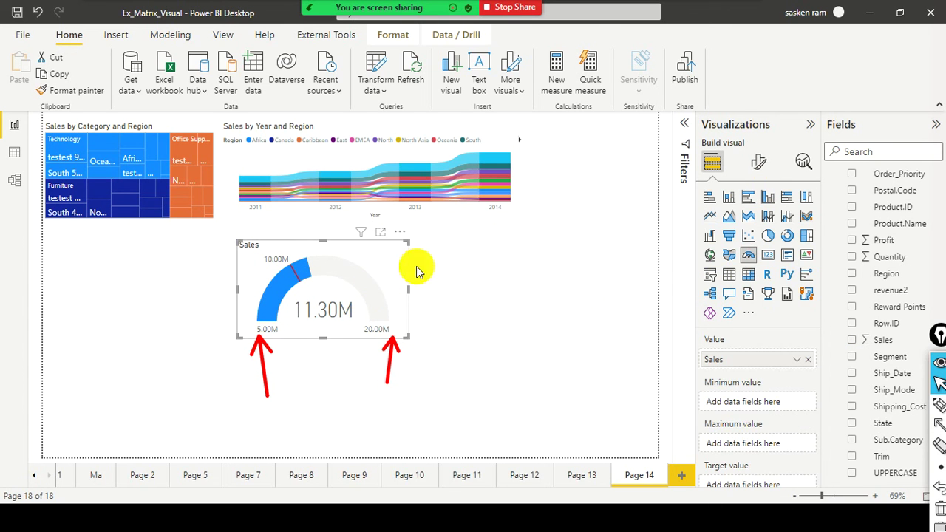
{"action": "left_click", "coordinate": [758, 162]}
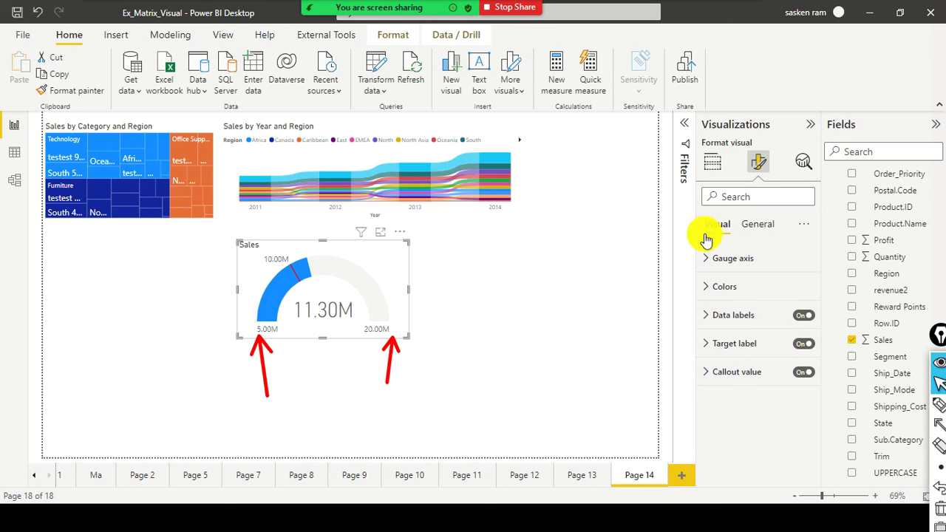
{"action": "left_click", "coordinate": [713, 287]}
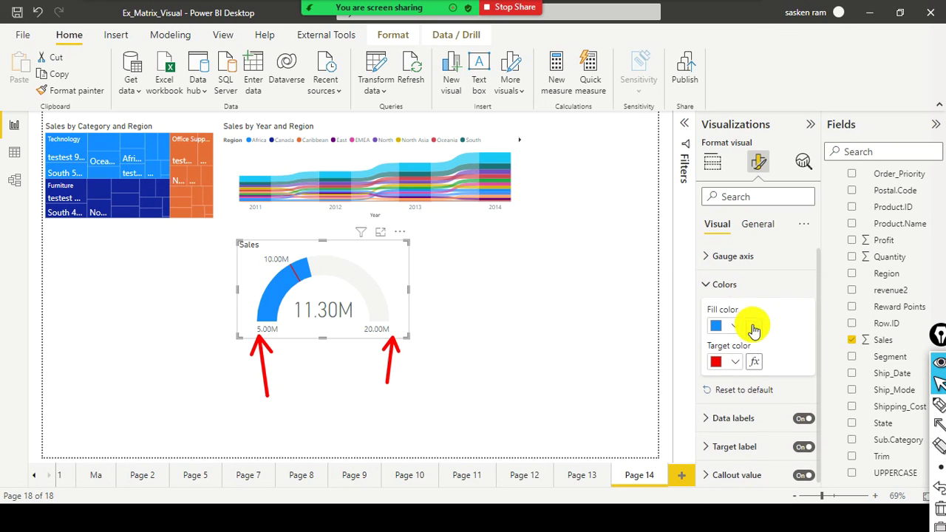
{"action": "left_click", "coordinate": [709, 444]}
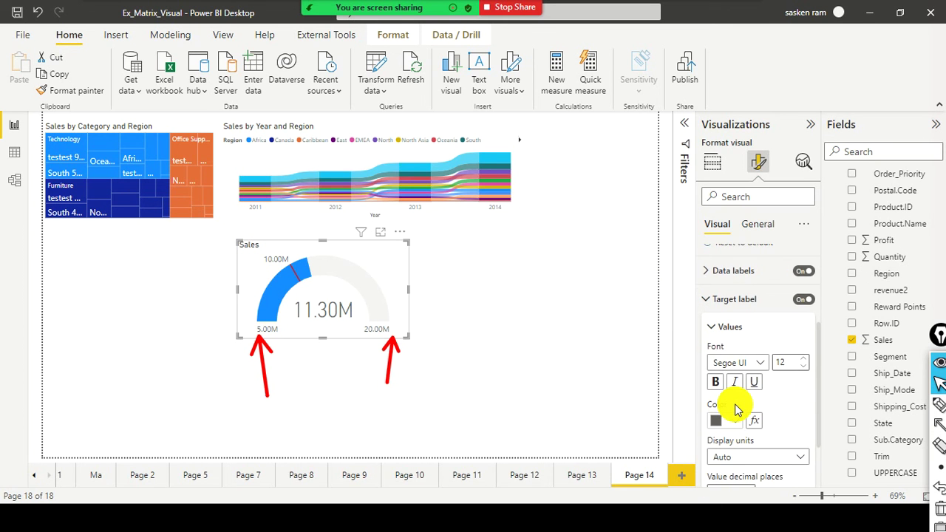
{"action": "scroll", "coordinate": [736, 410], "scroll_direction": "down", "scroll_amount": 2}
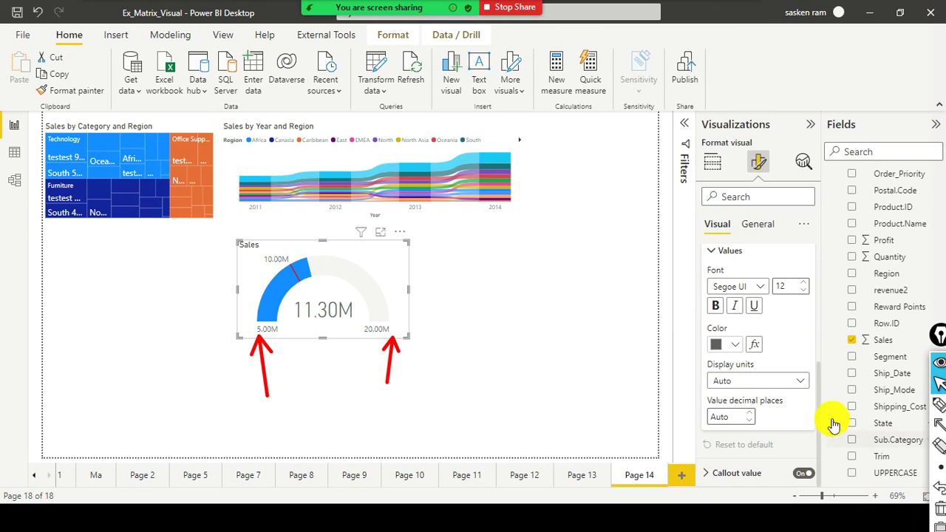
{"action": "left_click", "coordinate": [541, 321]}
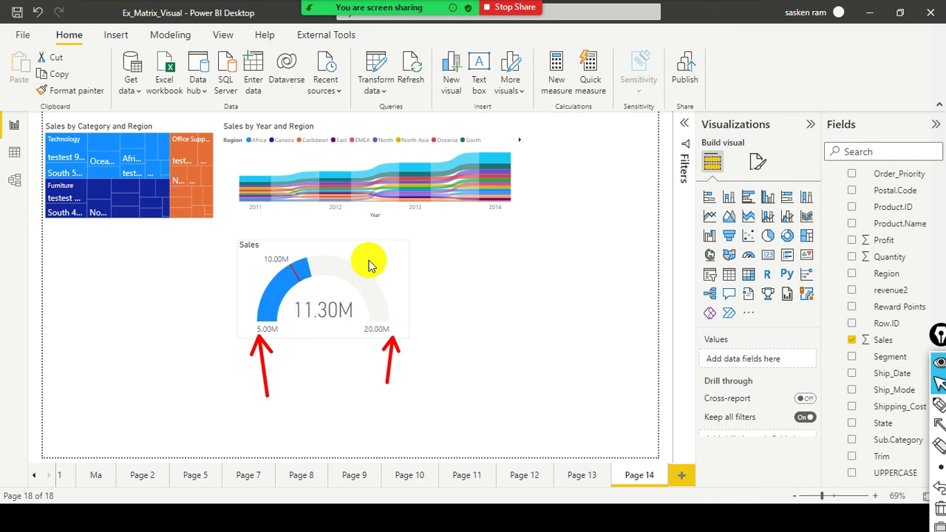